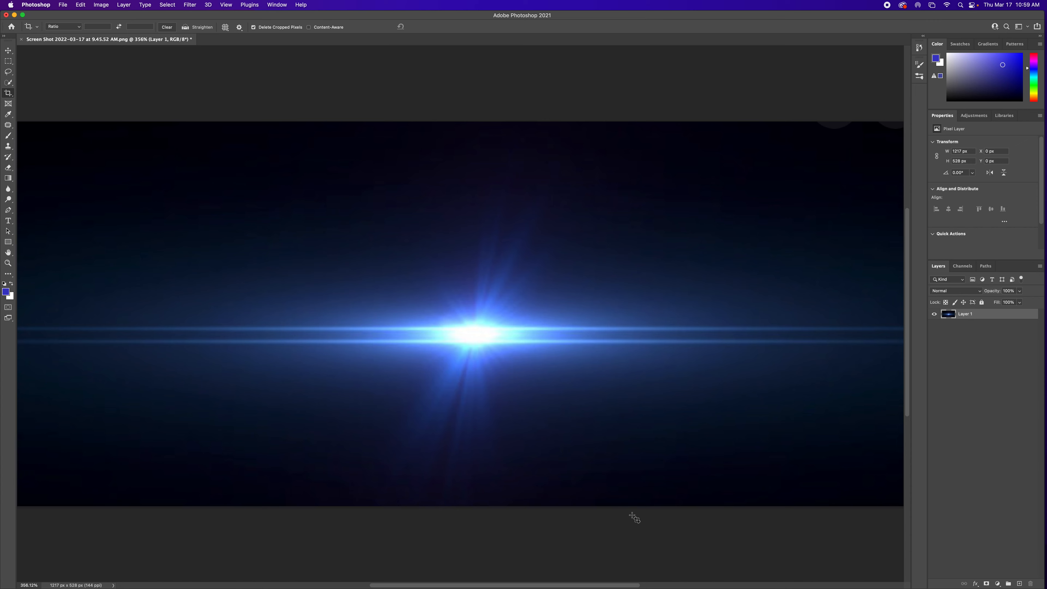
Desaturate the blue lens flare layer and invert it to a dark flare on white
{"action": "key", "text": "super"}
{"action": "key", "text": "shift+super+u"}
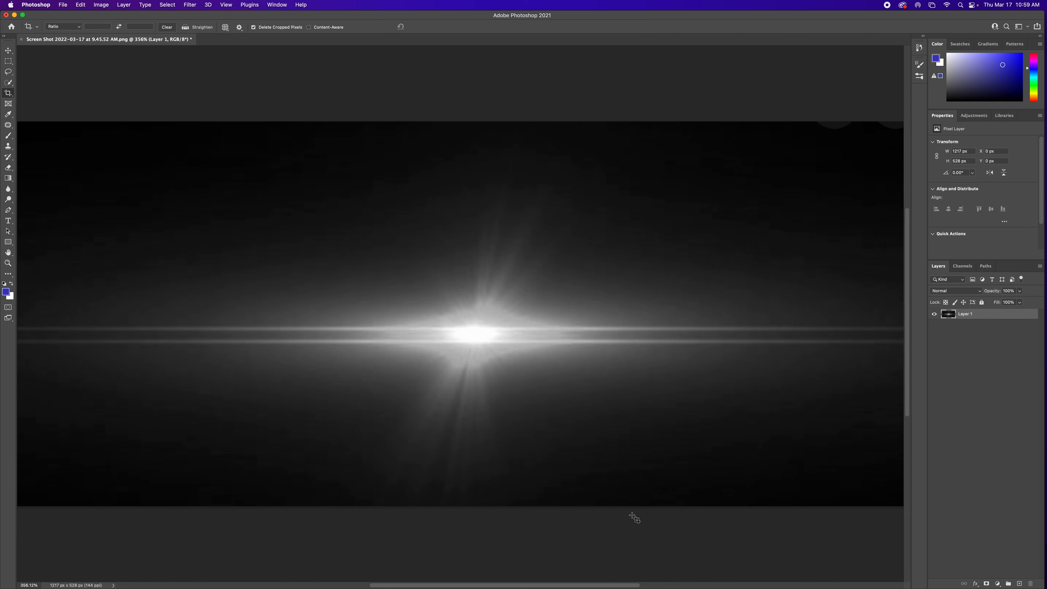
{"action": "key", "text": "super+i"}
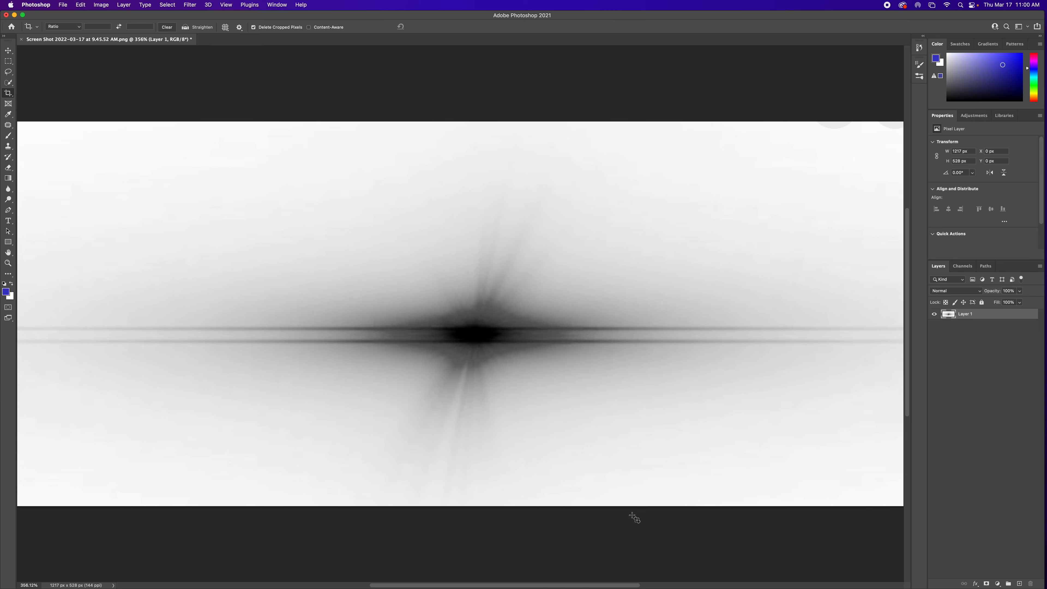
Adjust the flare's Levels to input black 44, midtone 1.10 and white 226 for a clean white background
{"action": "key", "text": "super+l"}
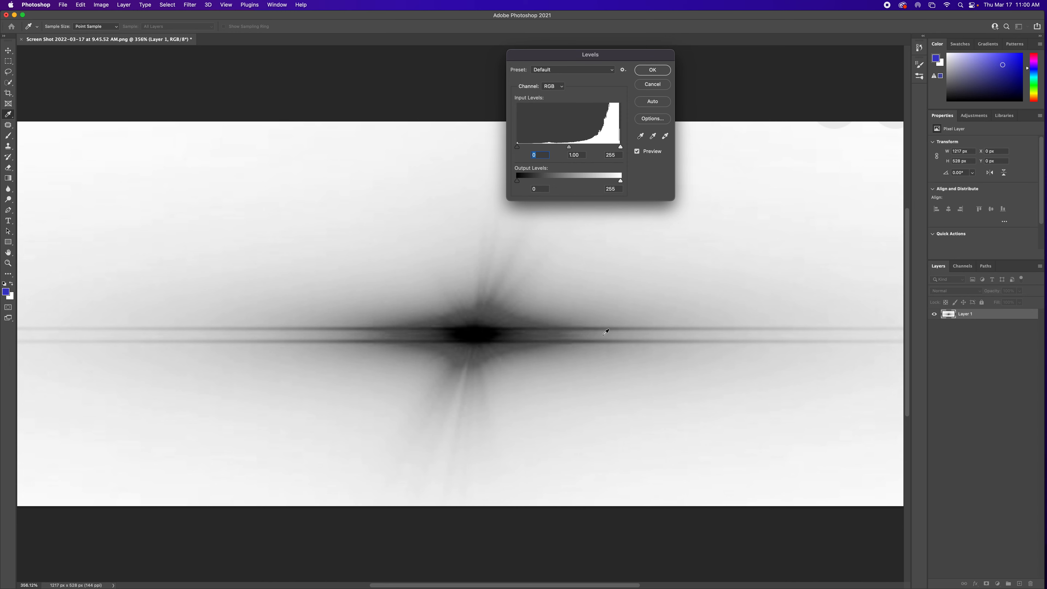
{"action": "left_click_drag", "start_coordinate": [518, 147], "coordinate": [565, 149]}
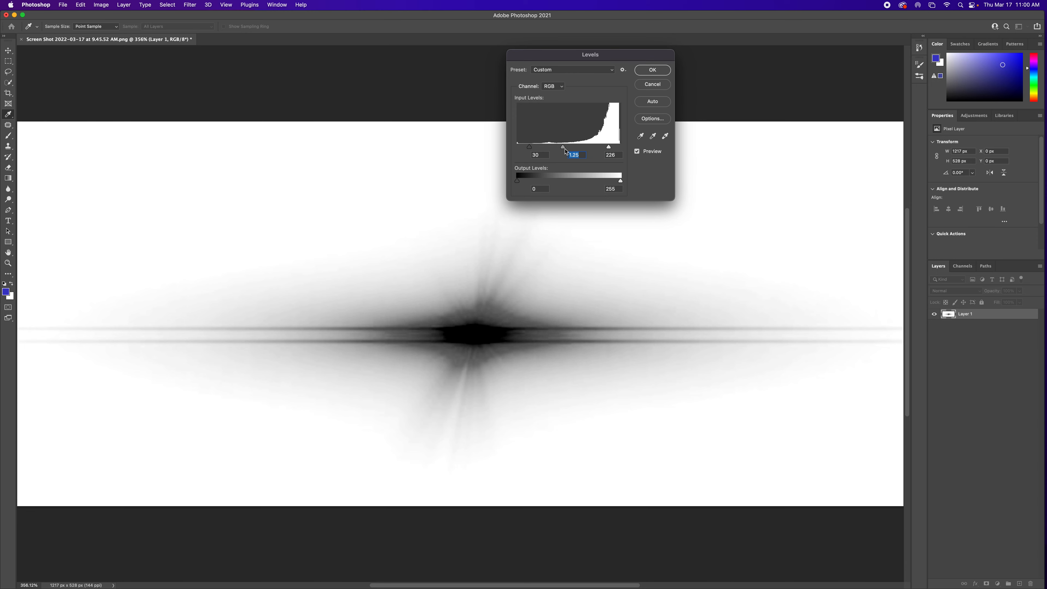
{"action": "left_click_drag", "start_coordinate": [529, 148], "coordinate": [571, 152]}
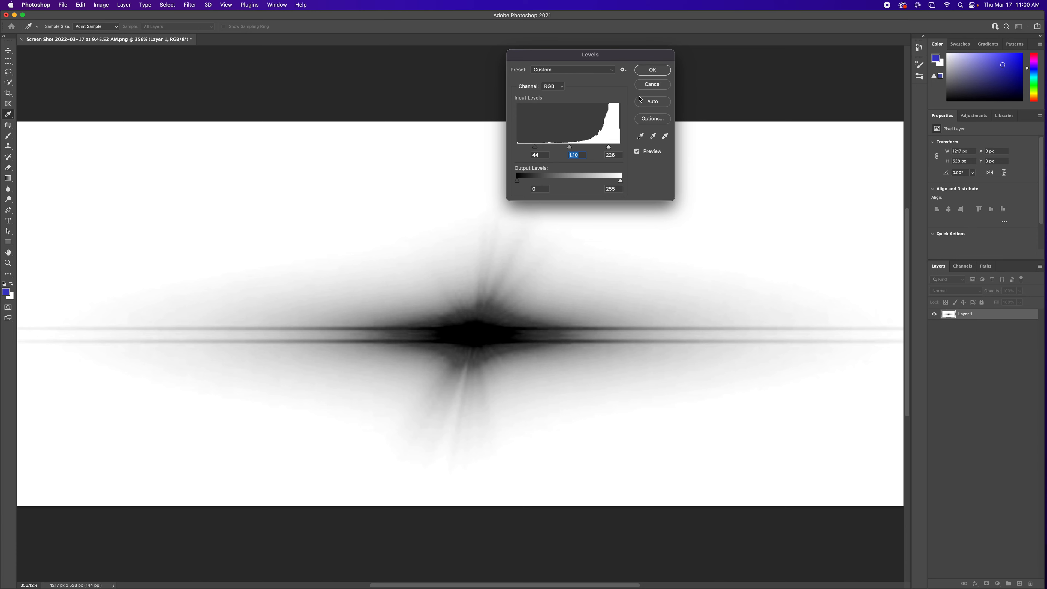
{"action": "left_click", "coordinate": [658, 71]}
{"action": "key", "text": "c"}
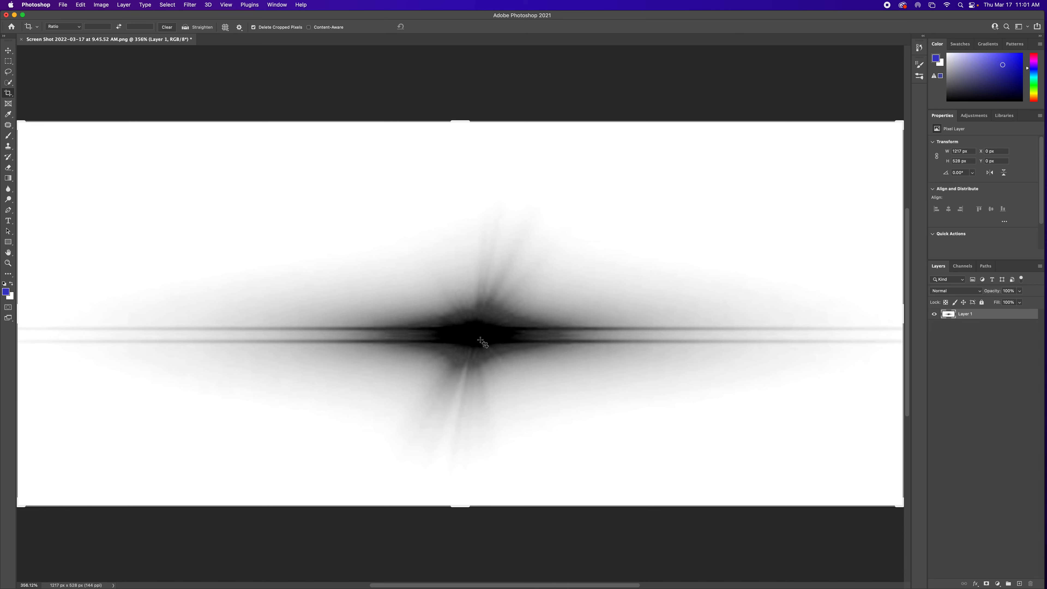
Define the inverted flare as a brush preset named Flare3
{"action": "left_click", "coordinate": [81, 5]}
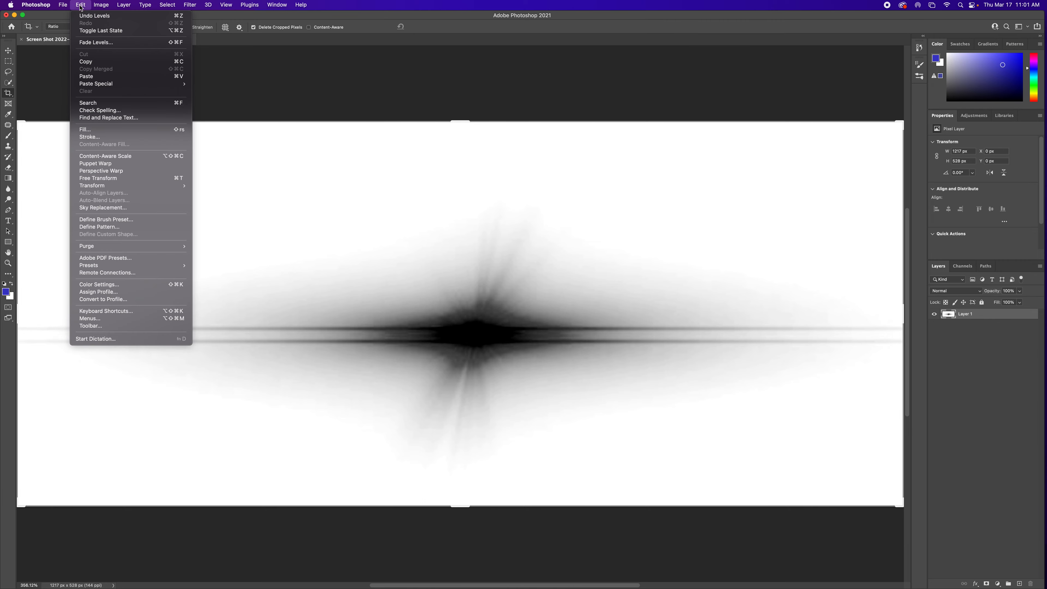
{"action": "left_click", "coordinate": [120, 219]}
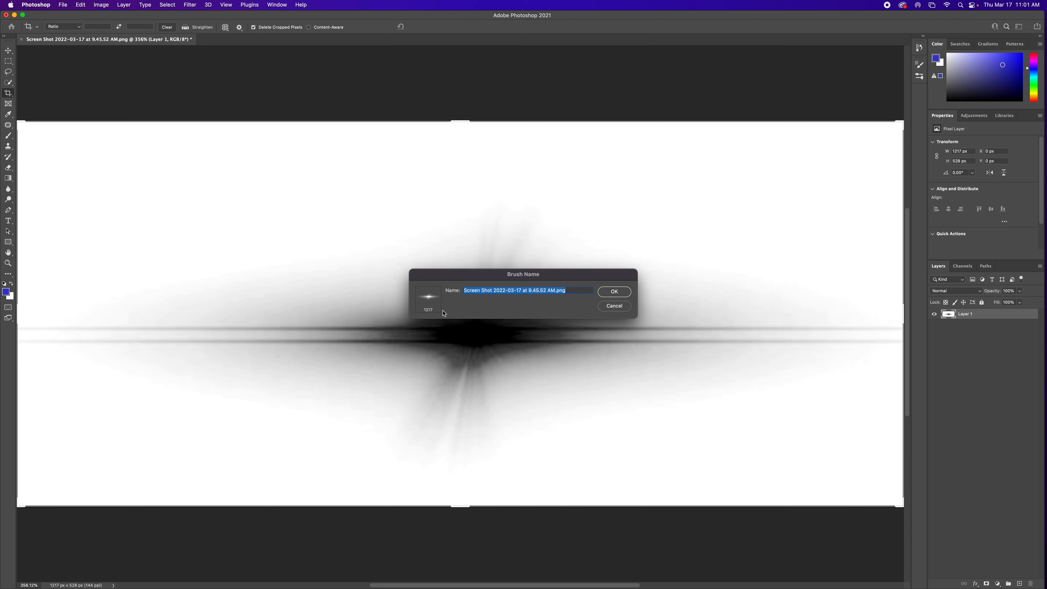
{"action": "type", "text": "Flare3"}
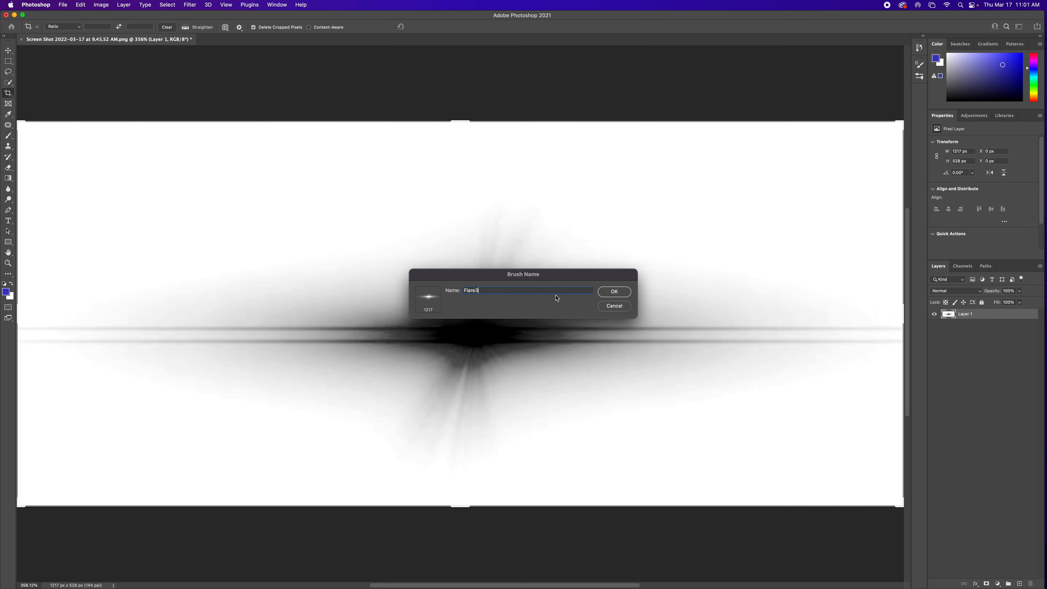
{"action": "left_click", "coordinate": [618, 292]}
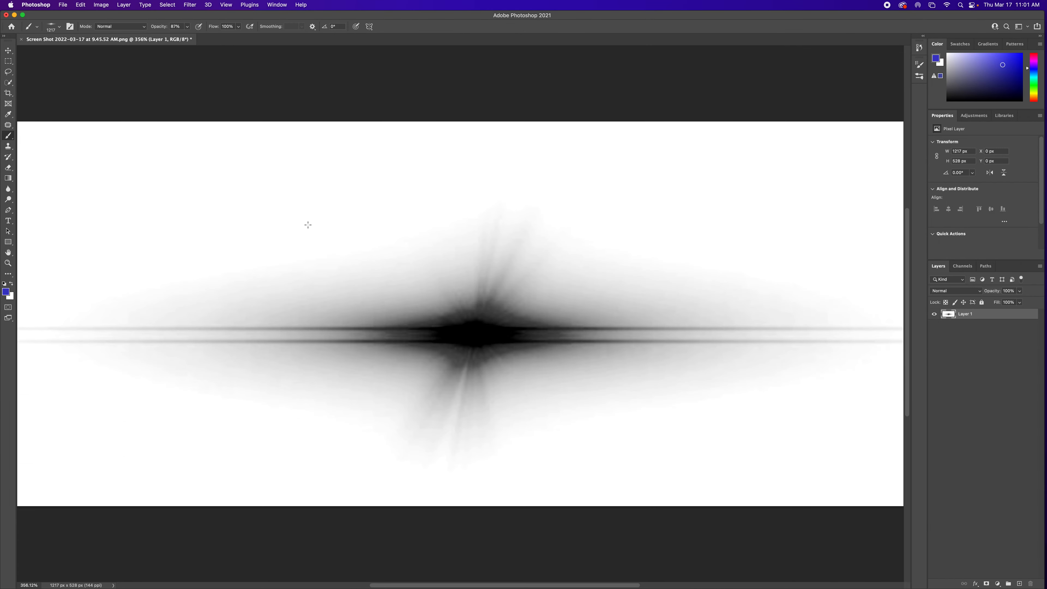
Show the rulers and stamp a blue test flare with the new brush at 500 px above the dark flare
{"action": "key", "text": "super+r"}
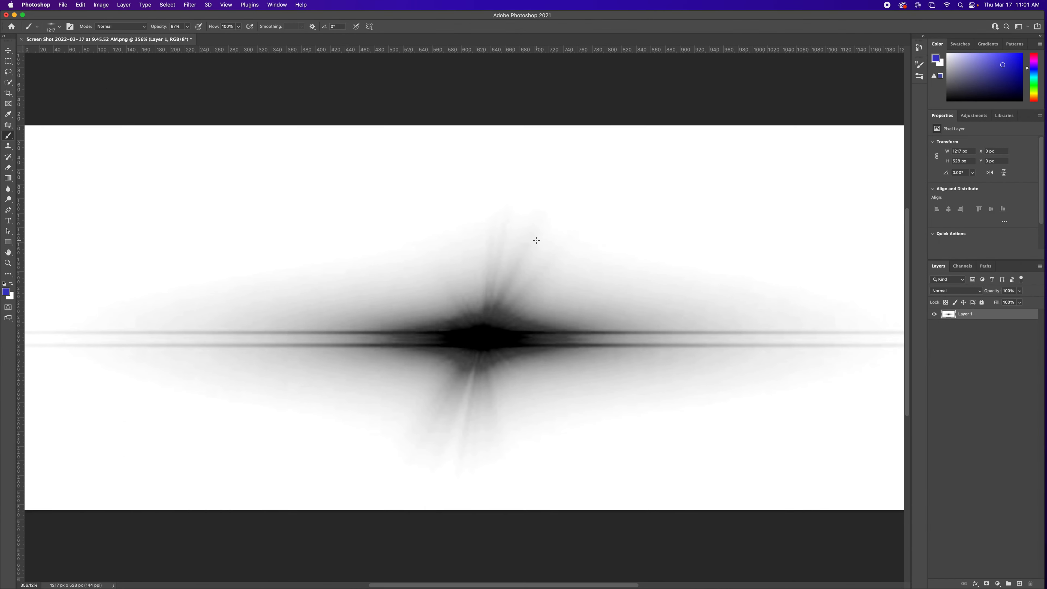
{"action": "key", "text": "super+minus"}
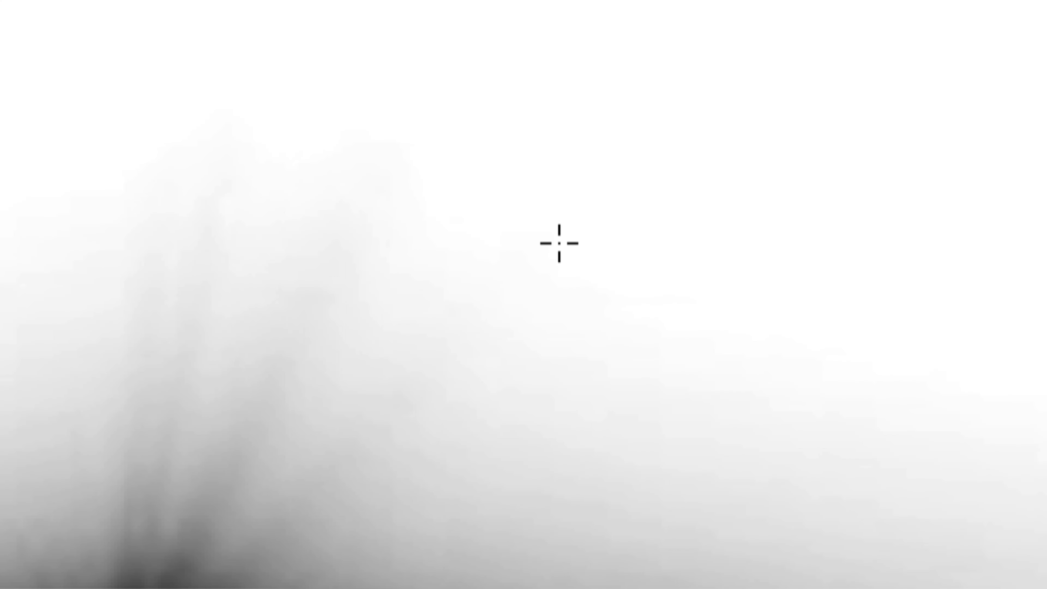
{"action": "key", "text": "bracketleft"}
{"action": "key", "text": "bracketleft"}
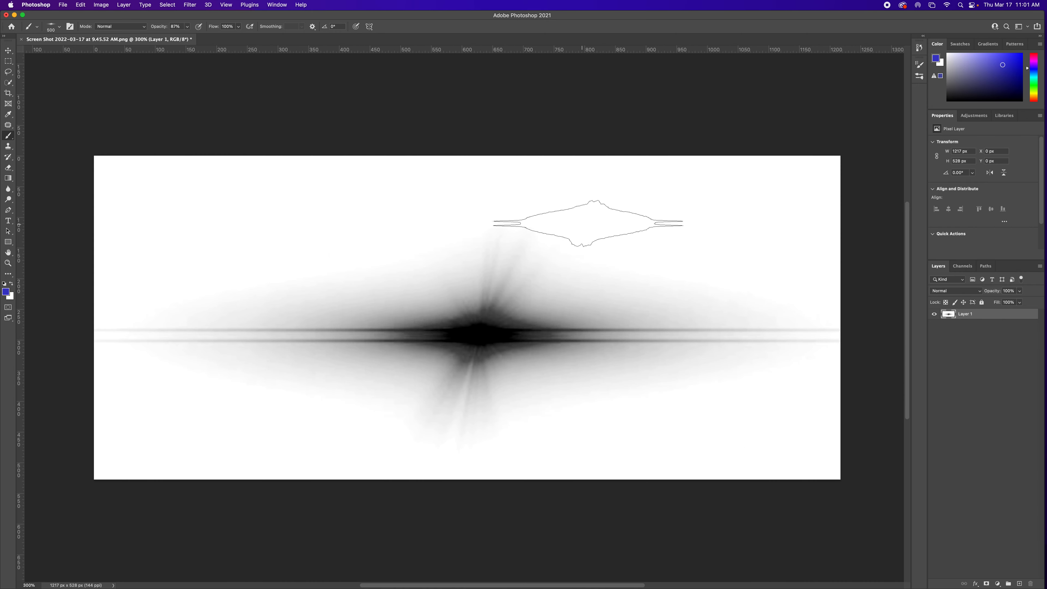
{"action": "left_click", "coordinate": [588, 224]}
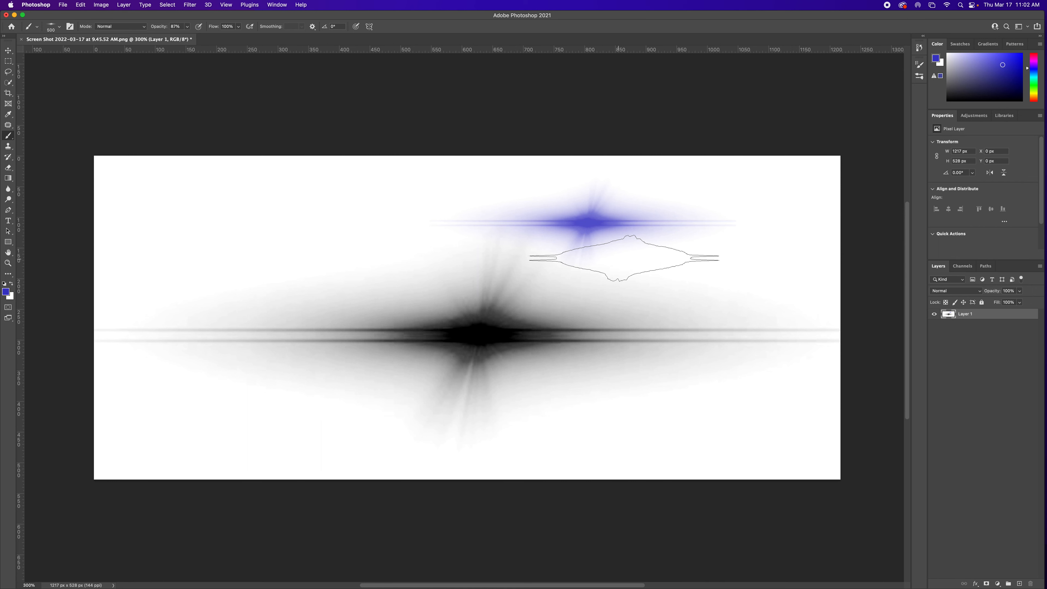
Reduce the flare brush to about 100 px and stamp a small test flare below the first one
{"action": "key", "text": "bracketleft"}
{"action": "key", "text": "bracketleft"}
{"action": "key", "text": "bracketleft"}
{"action": "key", "text": "bracketleft"}
{"action": "key", "text": "bracketleft"}
{"action": "key", "text": "bracketleft"}
{"action": "key", "text": "bracketleft"}
{"action": "key", "text": "bracketleft"}
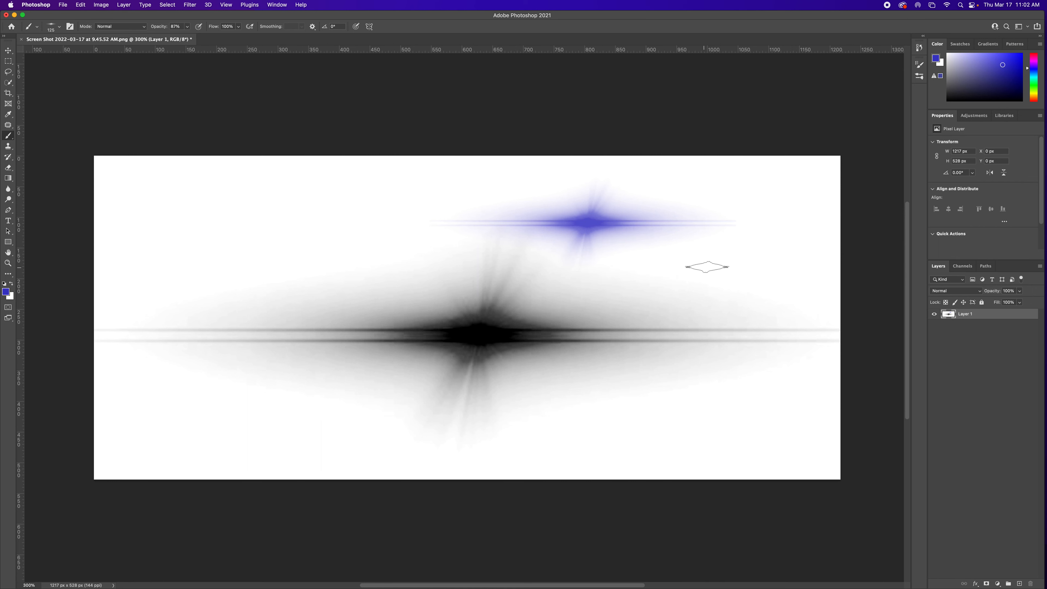
{"action": "left_click", "coordinate": [710, 264]}
Open 3_LightFlaresRings2.jpg from the Chapter 6 folder of the BADA$$ Effects Files
{"action": "key", "text": "super+o"}
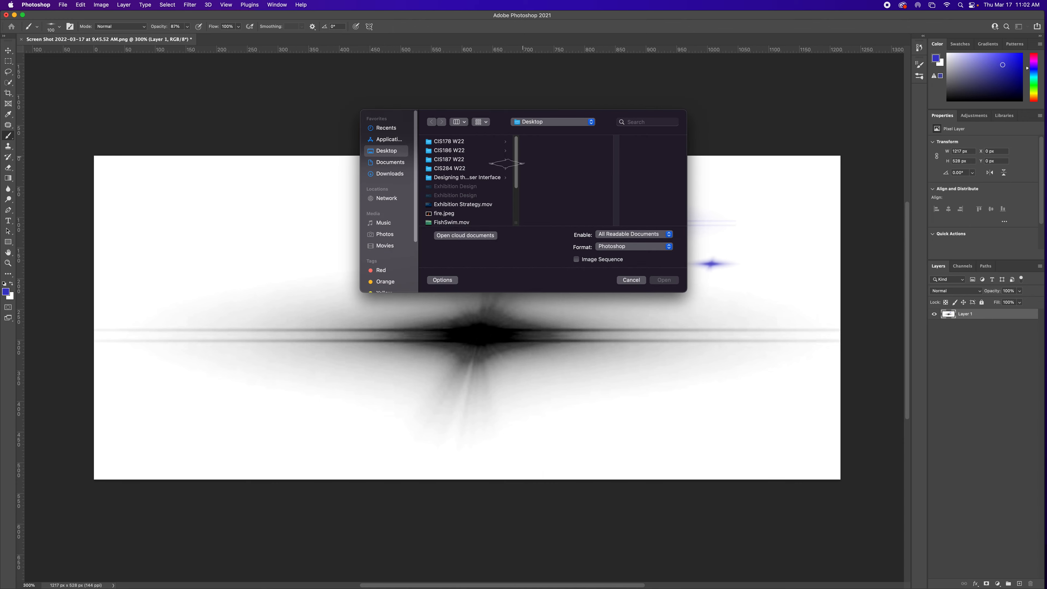
{"action": "left_click", "coordinate": [467, 167]}
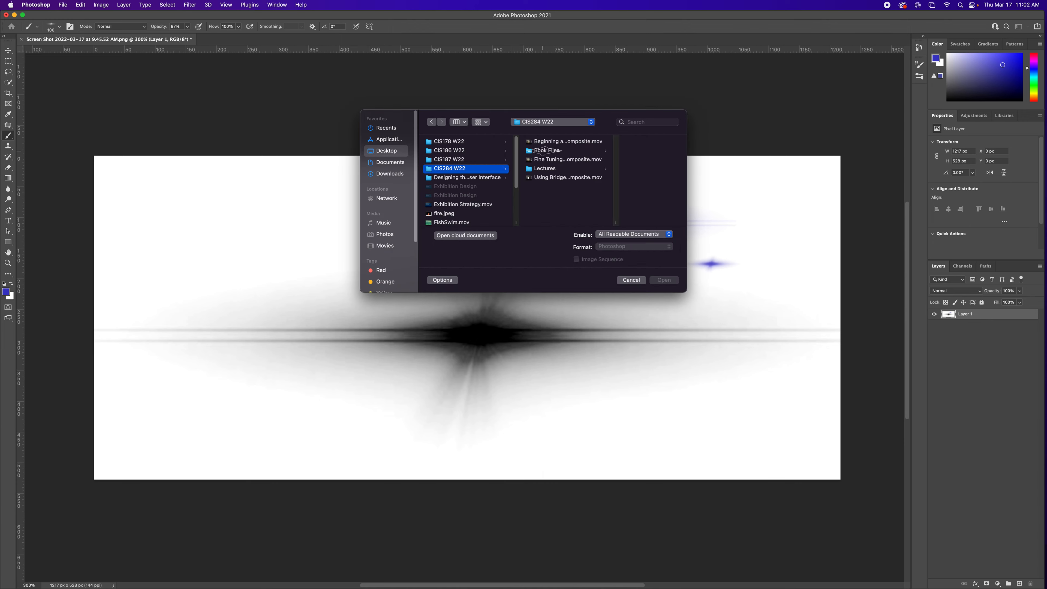
{"action": "left_click", "coordinate": [545, 150]}
{"action": "left_click", "coordinate": [623, 141]}
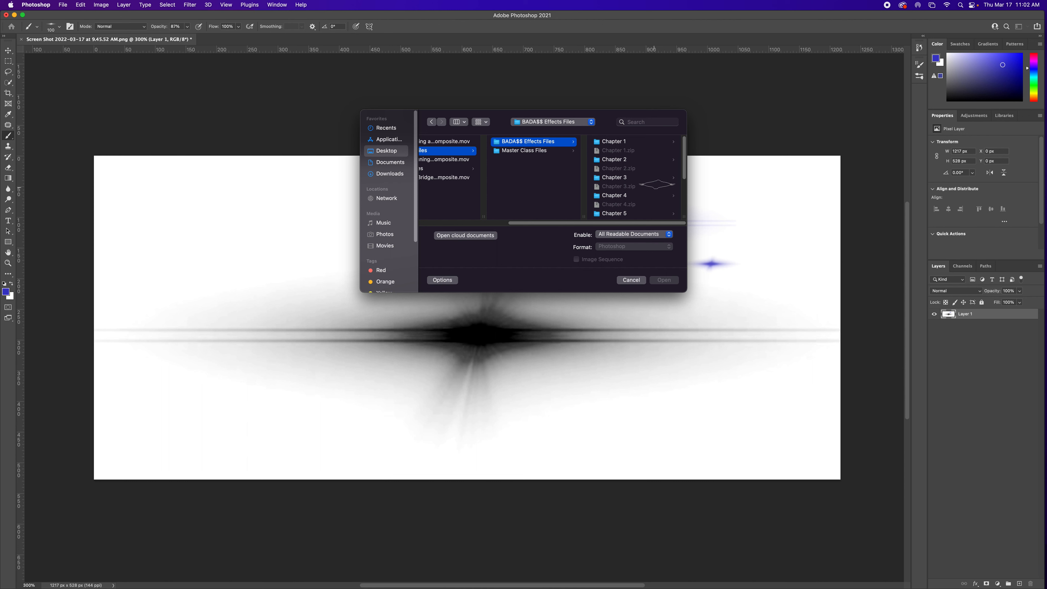
{"action": "scroll", "coordinate": [659, 178], "scroll_direction": "down", "scroll_amount": 3}
{"action": "left_click", "coordinate": [645, 190]}
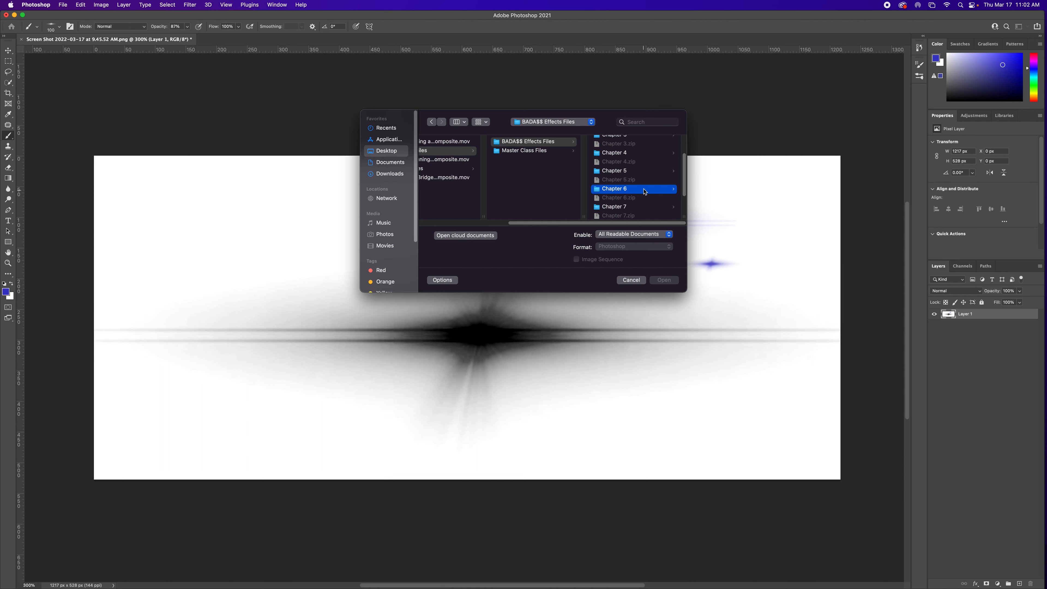
{"action": "left_click", "coordinate": [624, 197]}
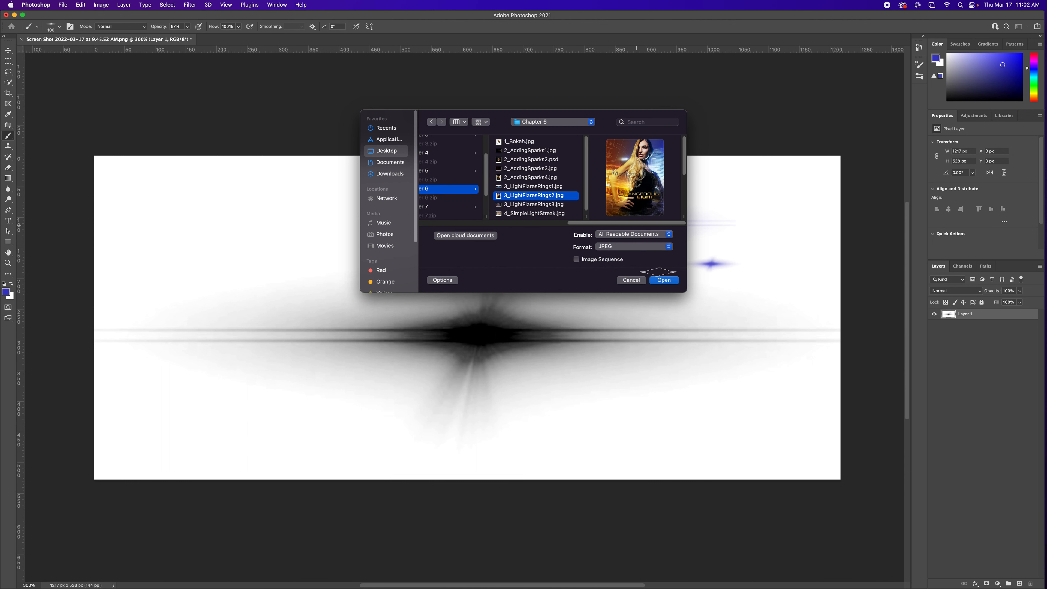
{"action": "left_click", "coordinate": [663, 280]}
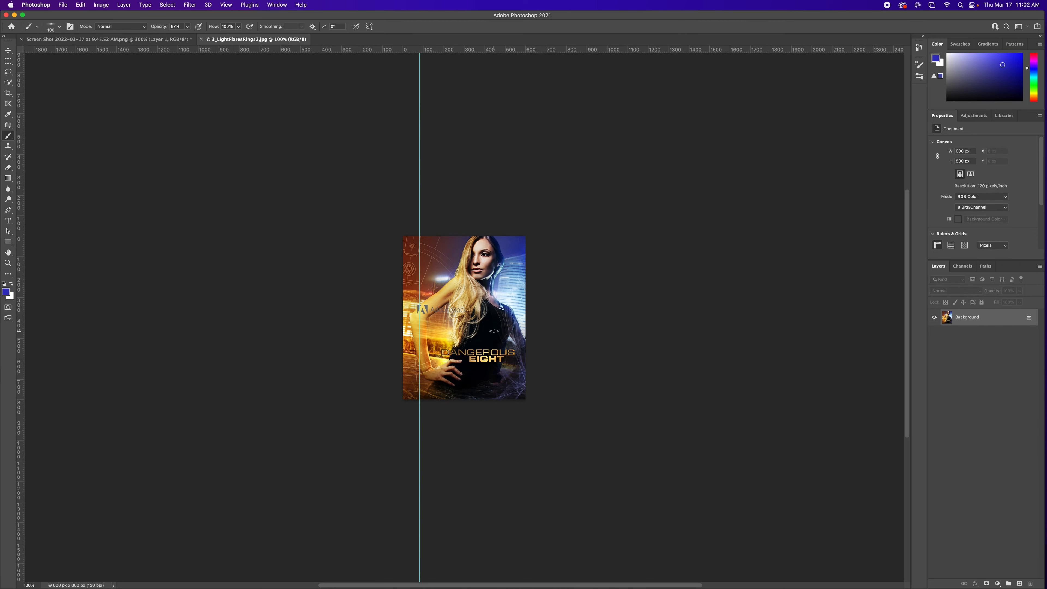
Stamp small and enlarged white flares over the stadium light beside the woman's shoulder on the Background layer
{"action": "key", "text": "super+0"}
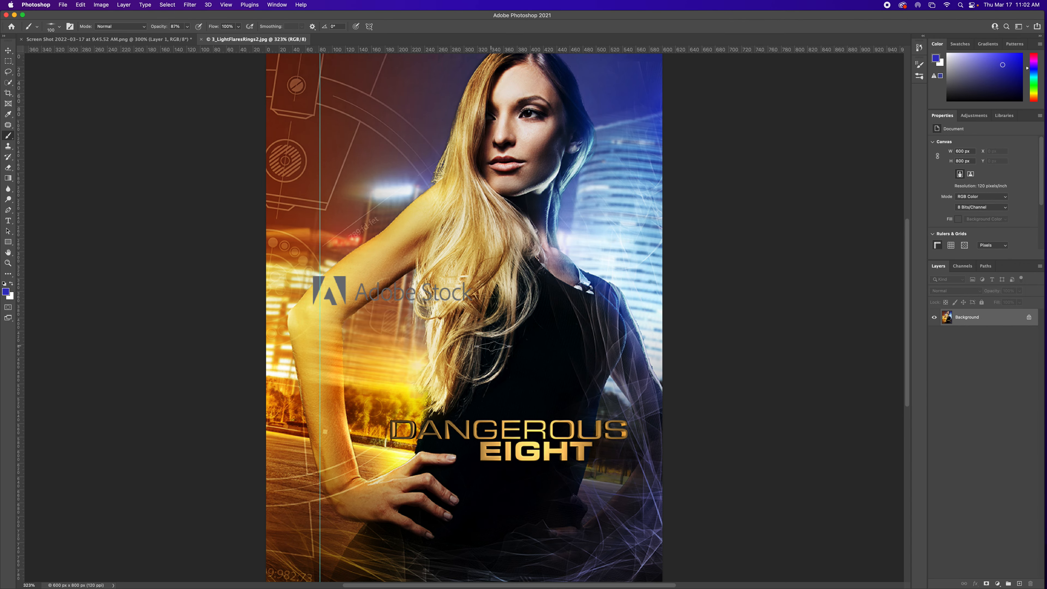
{"action": "key", "text": "x"}
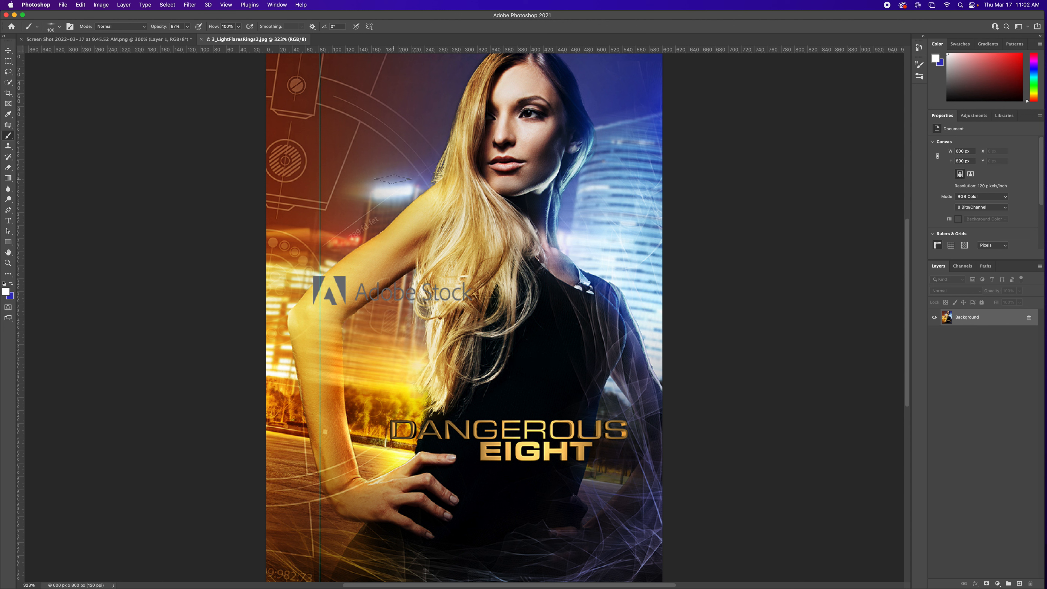
{"action": "left_click", "coordinate": [394, 192]}
{"action": "key", "text": "bracketright"}
{"action": "key", "text": "bracketright"}
{"action": "key", "text": "bracketright"}
{"action": "key", "text": "bracketright"}
{"action": "key", "text": "bracketright"}
{"action": "key", "text": "bracketright"}
{"action": "key", "text": "bracketright"}
{"action": "key", "text": "bracketright"}
{"action": "key", "text": "bracketright"}
{"action": "key", "text": "bracketright"}
{"action": "left_click", "coordinate": [394, 190]}
{"action": "key", "text": "bracketleft"}
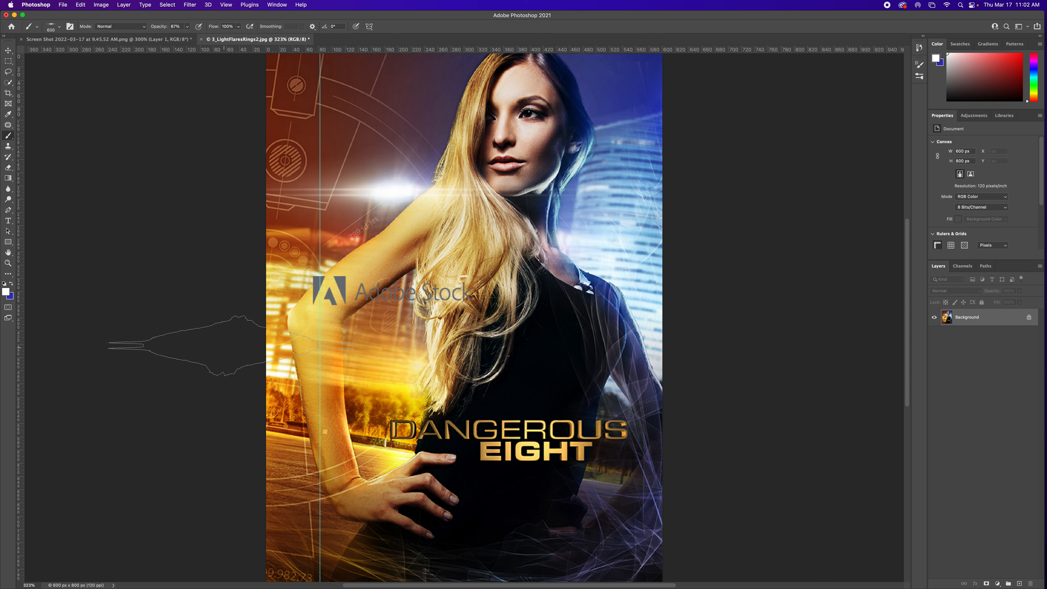
Set the foreground color to pale yellow f9e9b8 by sampling the golden glow in the poster
{"action": "left_click", "coordinate": [5, 292]}
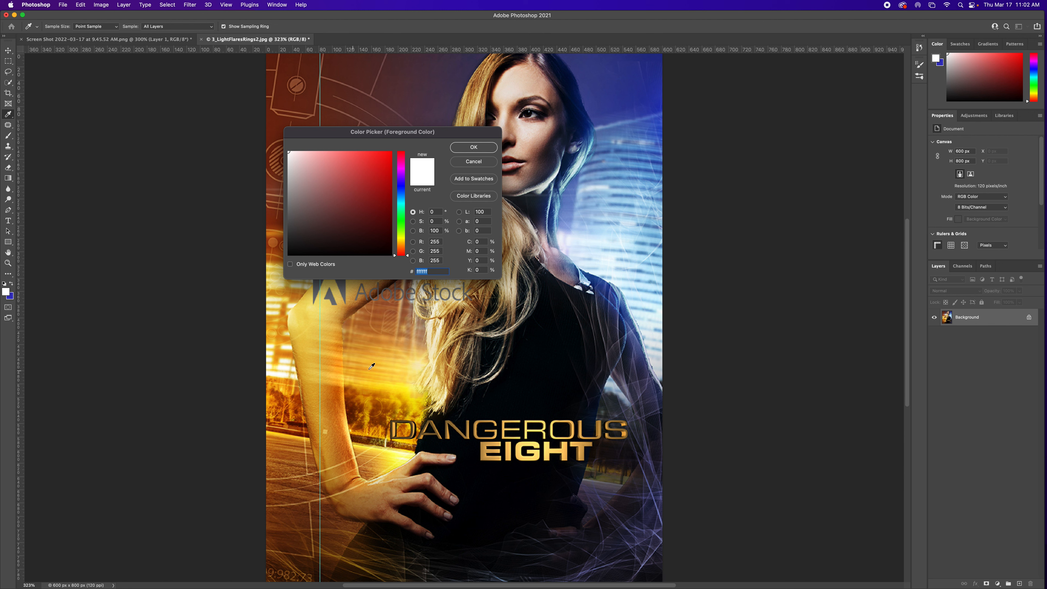
{"action": "left_click", "coordinate": [415, 365]}
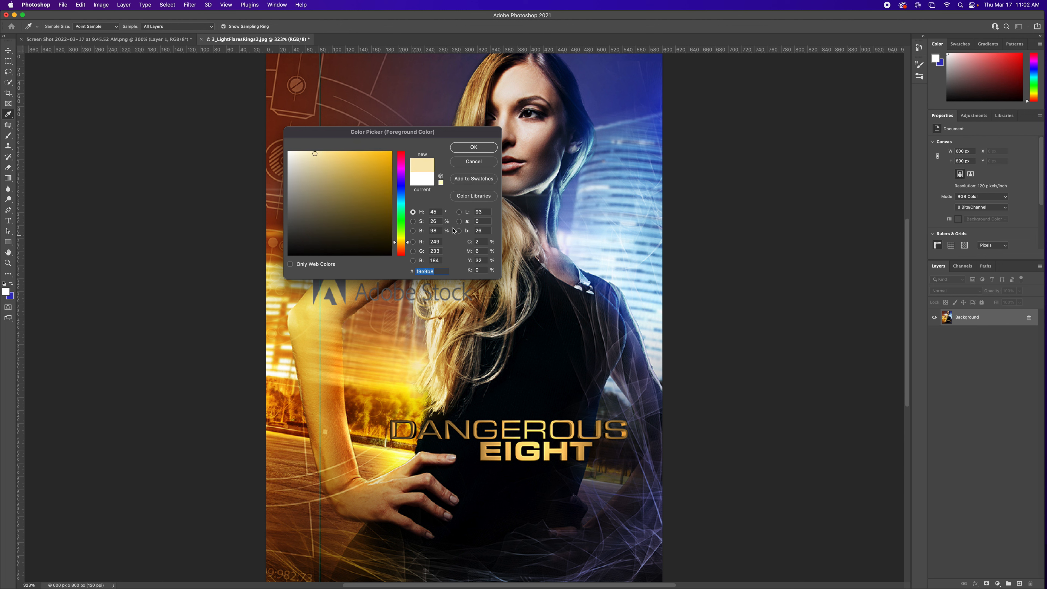
{"action": "left_click", "coordinate": [473, 147]}
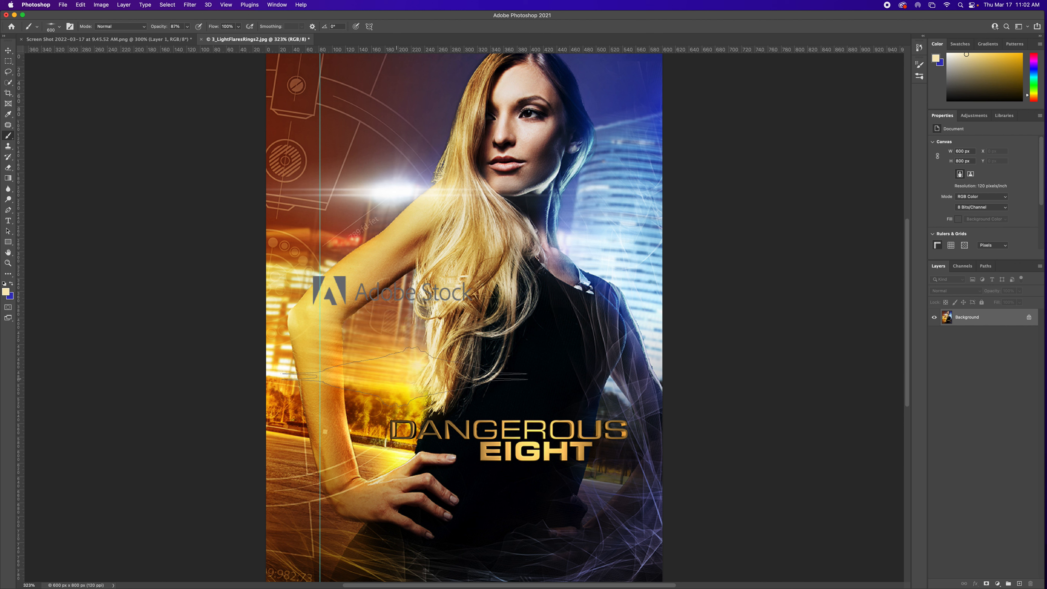
Stamp the pale yellow flare on a new layer over the golden glow and rotate it about 7° clockwise
{"action": "left_click", "coordinate": [1020, 583]}
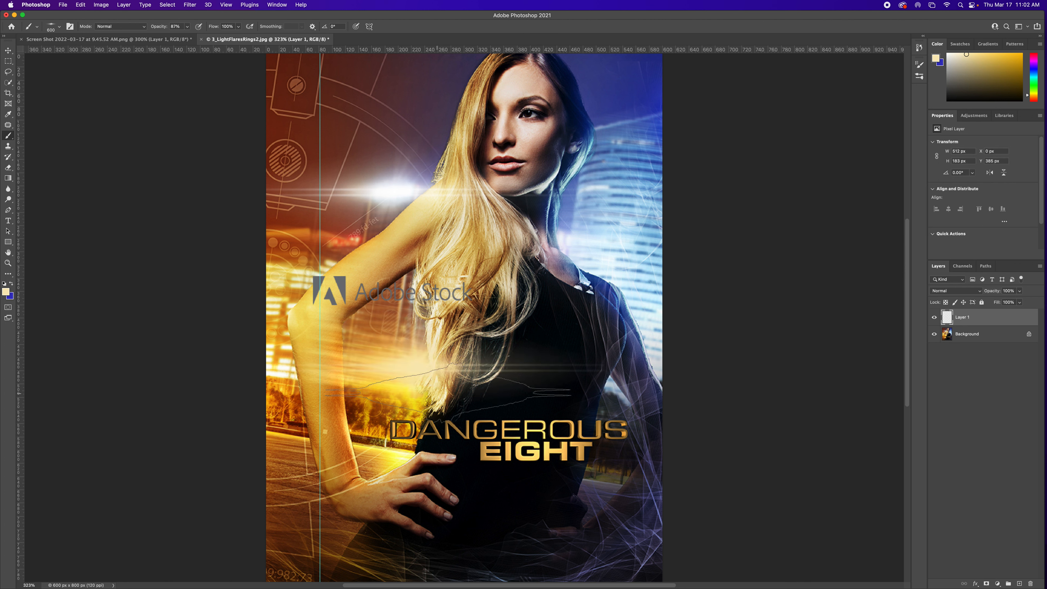
{"action": "key", "text": "super+t"}
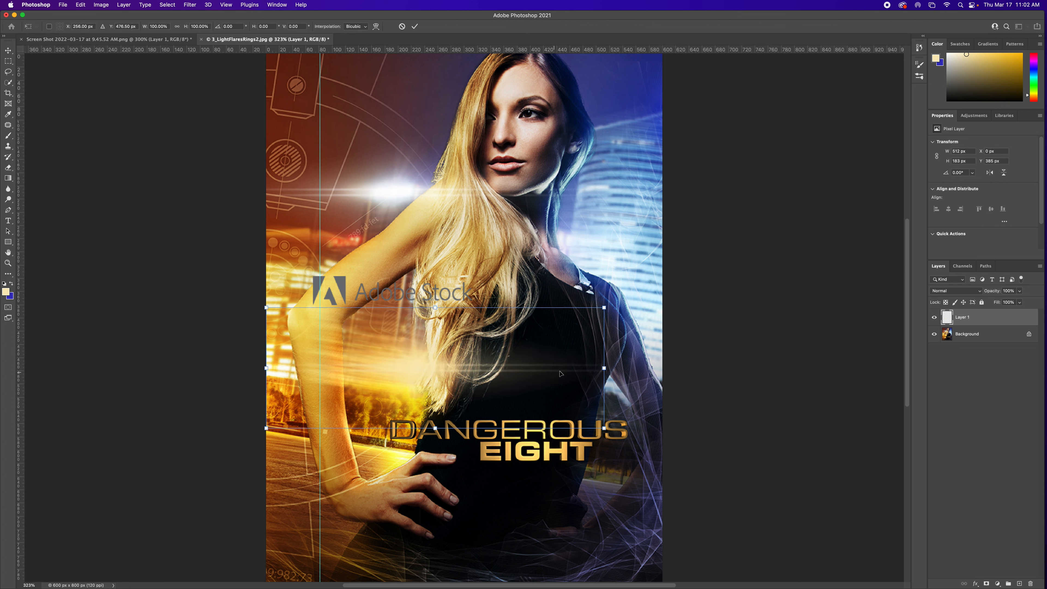
{"action": "left_click_drag", "start_coordinate": [628, 362], "coordinate": [627, 388]}
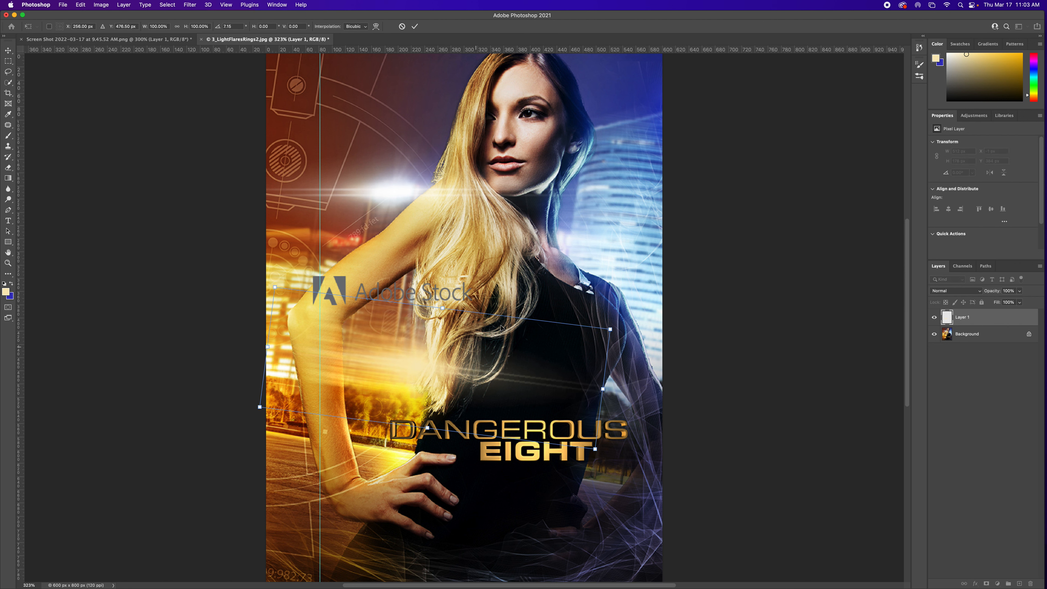
{"action": "left_click", "coordinate": [1009, 553]}
Add another layer and stamp a blue flare over the building beside the woman's neck, discarding the yellow attempt
{"action": "left_click", "coordinate": [1020, 584]}
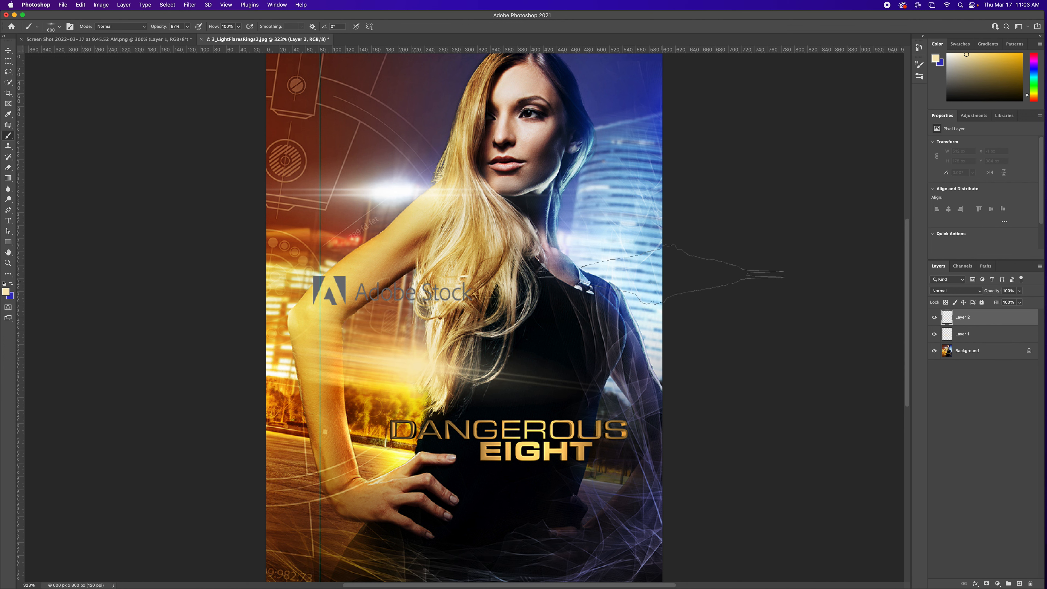
{"action": "left_click", "coordinate": [577, 244]}
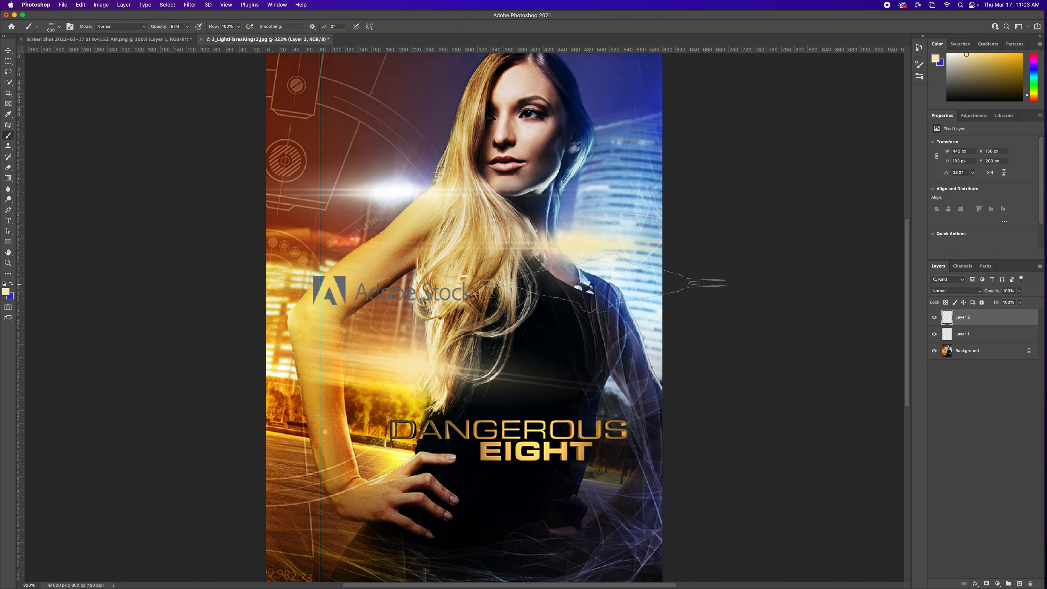
{"action": "key", "text": "super+z"}
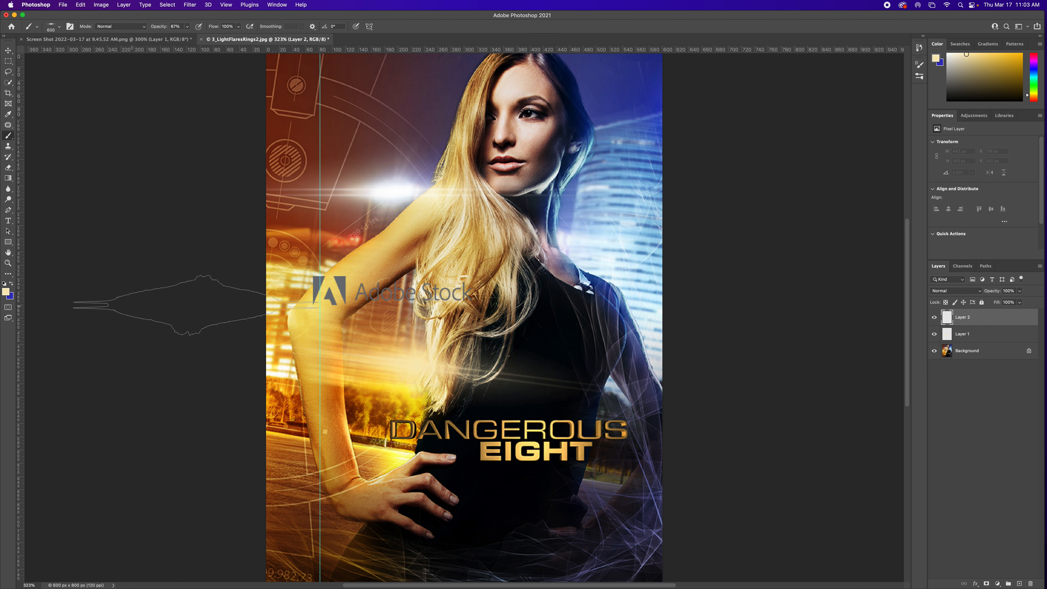
{"action": "key", "text": "x"}
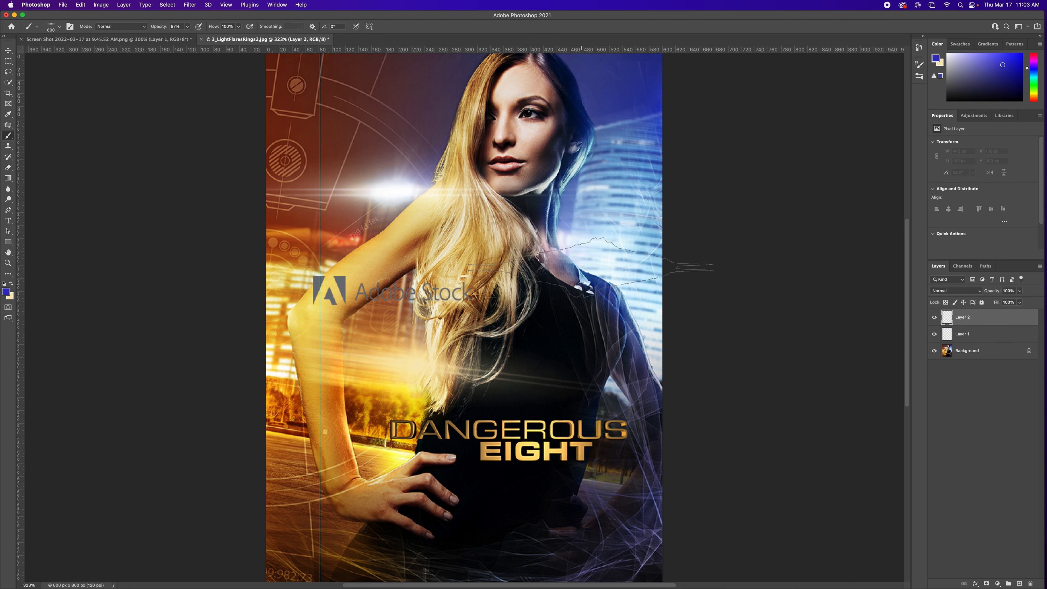
{"action": "left_click", "coordinate": [571, 248]}
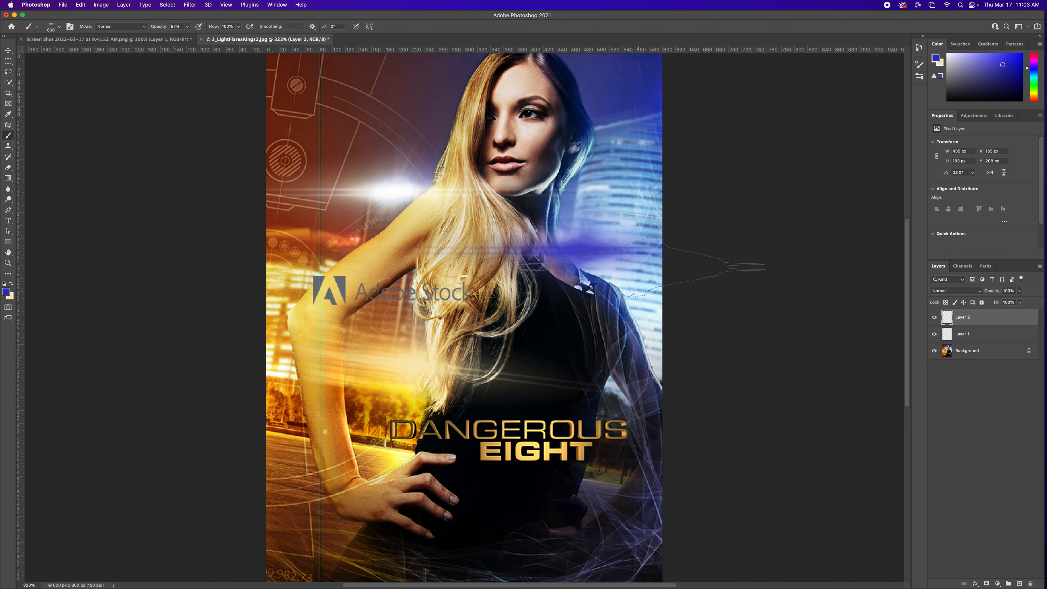
Rotate the blue flare about 11° clockwise with Free Transform and move it slightly upward
{"action": "key", "text": "super+t"}
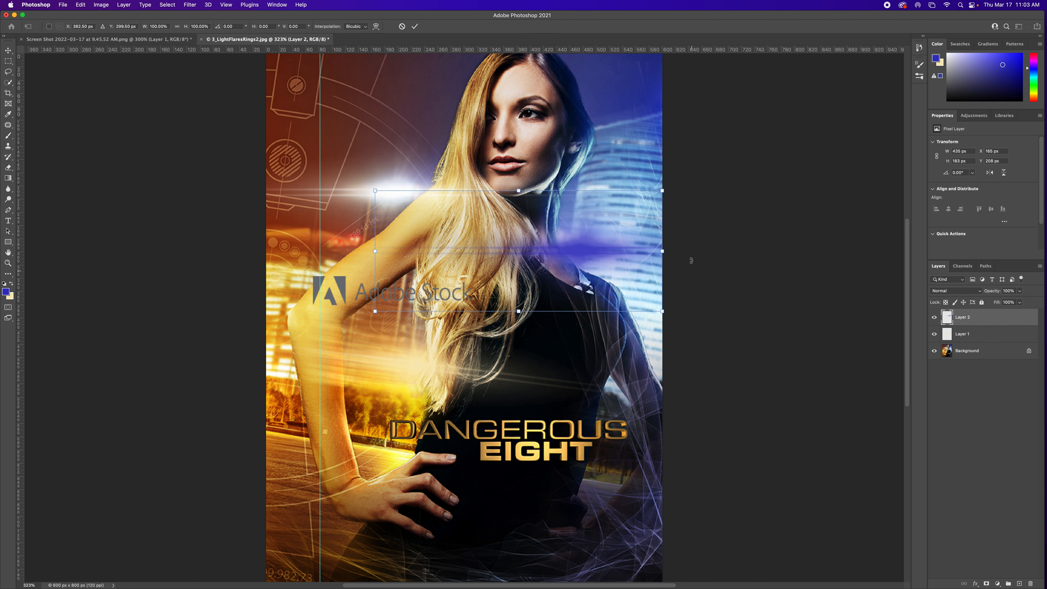
{"action": "left_click_drag", "start_coordinate": [691, 260], "coordinate": [694, 292]}
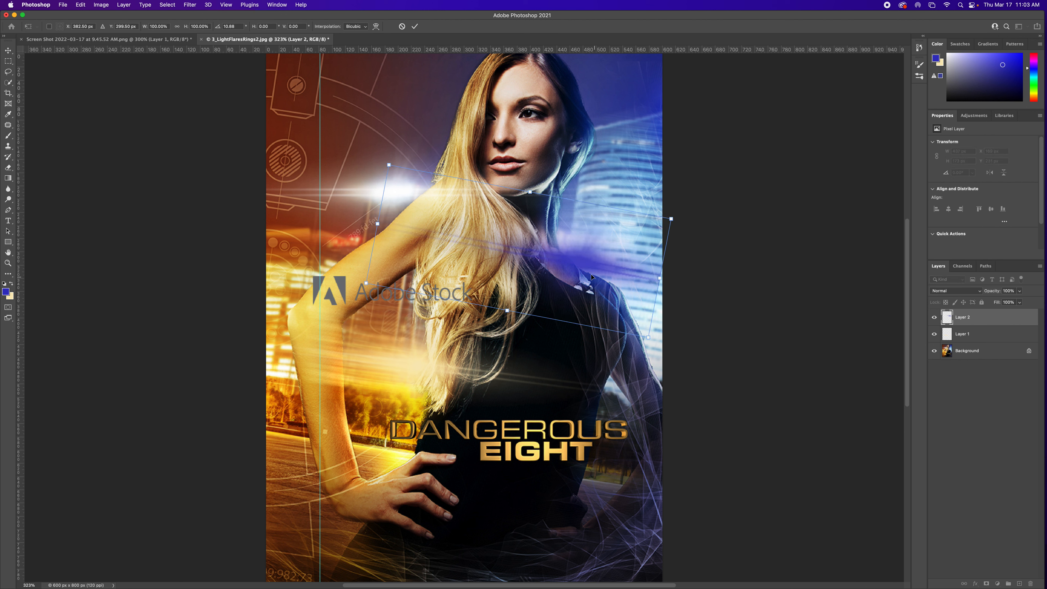
{"action": "left_click_drag", "start_coordinate": [580, 275], "coordinate": [578, 250]}
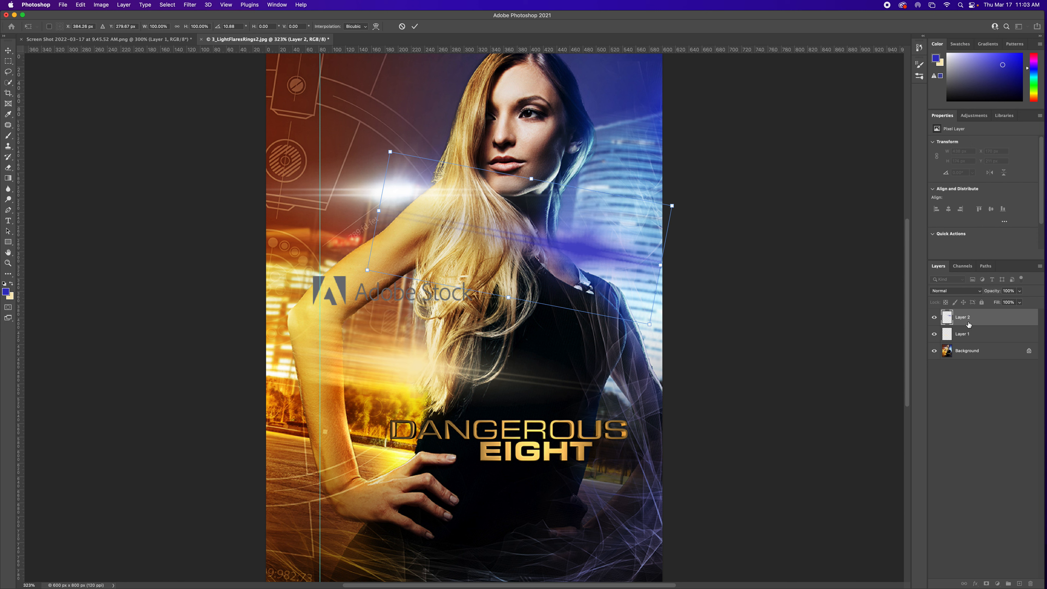
Lower the blue flare layer's opacity to 76% and commit its transformation
{"action": "left_click", "coordinate": [995, 292]}
{"action": "left_click_drag", "start_coordinate": [995, 293], "coordinate": [987, 294]}
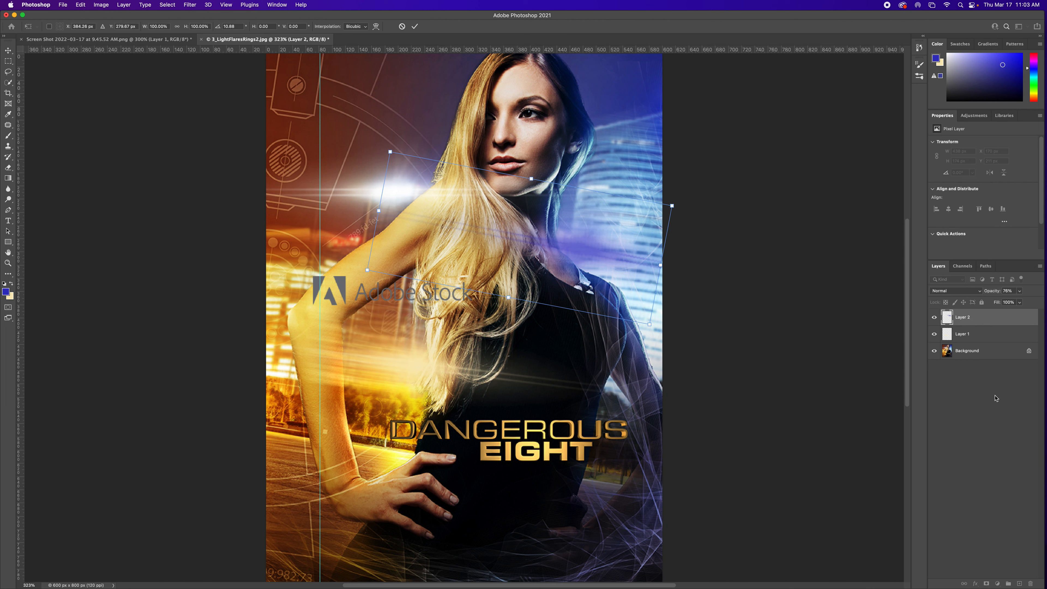
{"action": "key", "text": "Return"}
{"action": "key", "text": "b"}
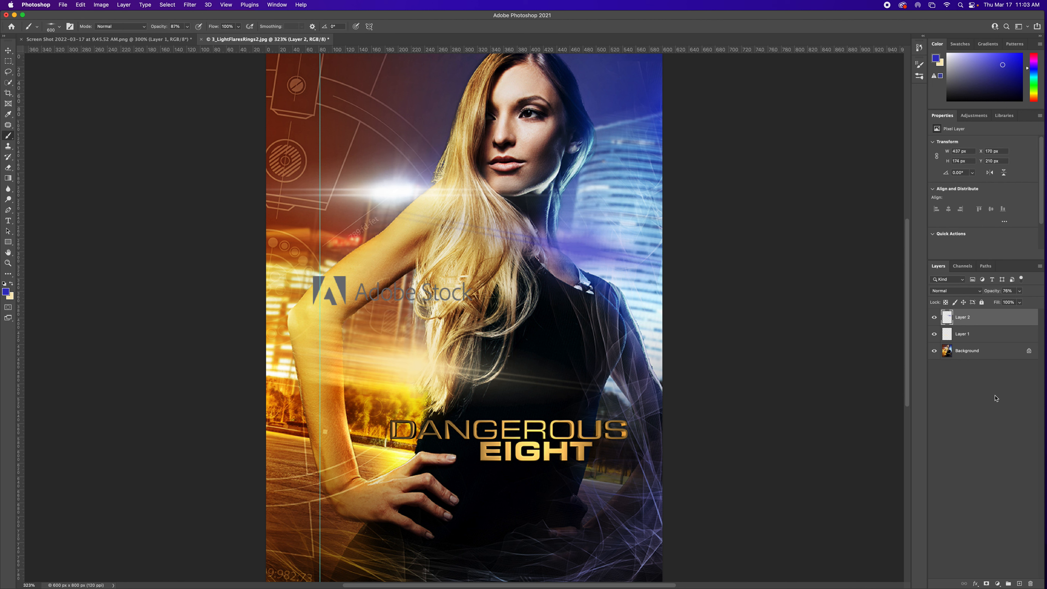